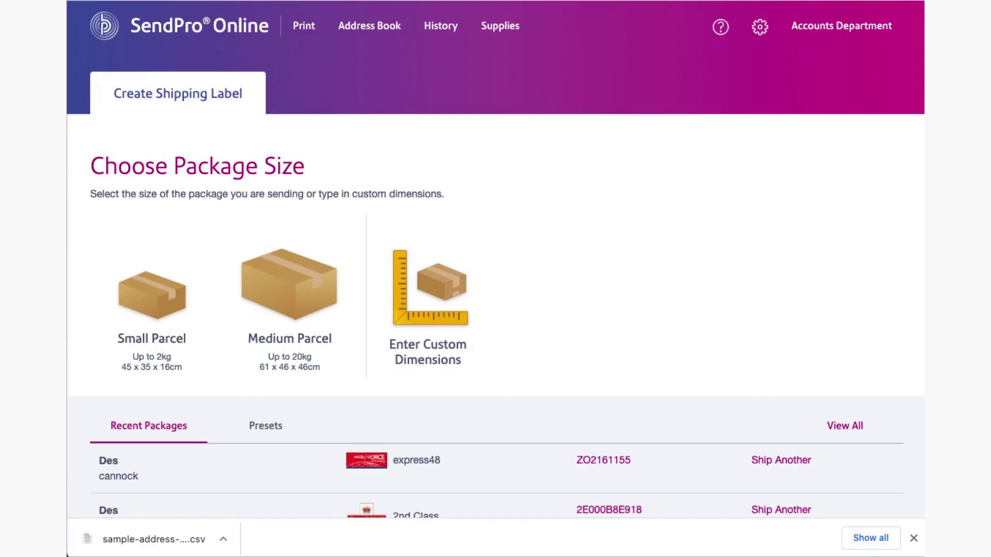
Step: Go to the Address Book and start a contact import from file
{"action": "left_click", "coordinate": [363, 33]}
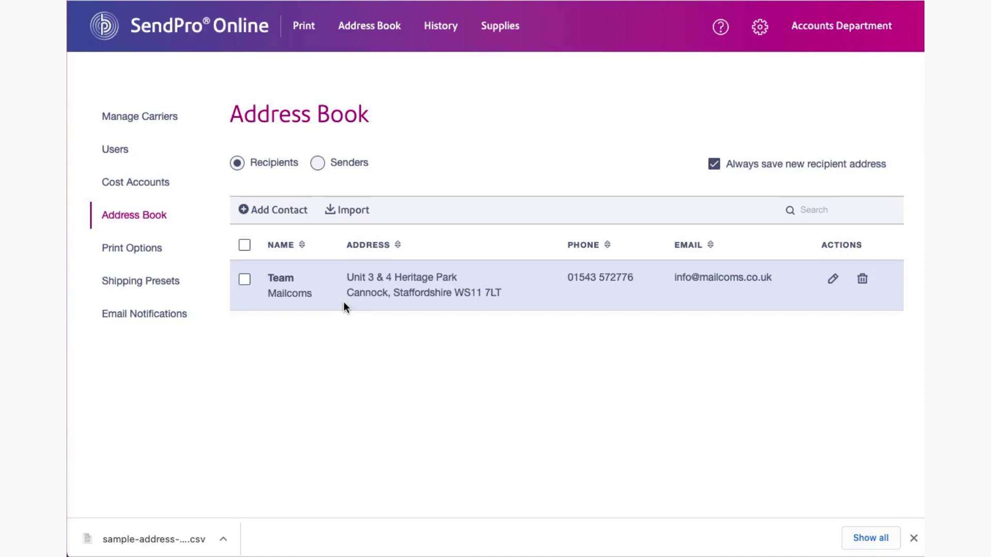
{"action": "left_click", "coordinate": [348, 210]}
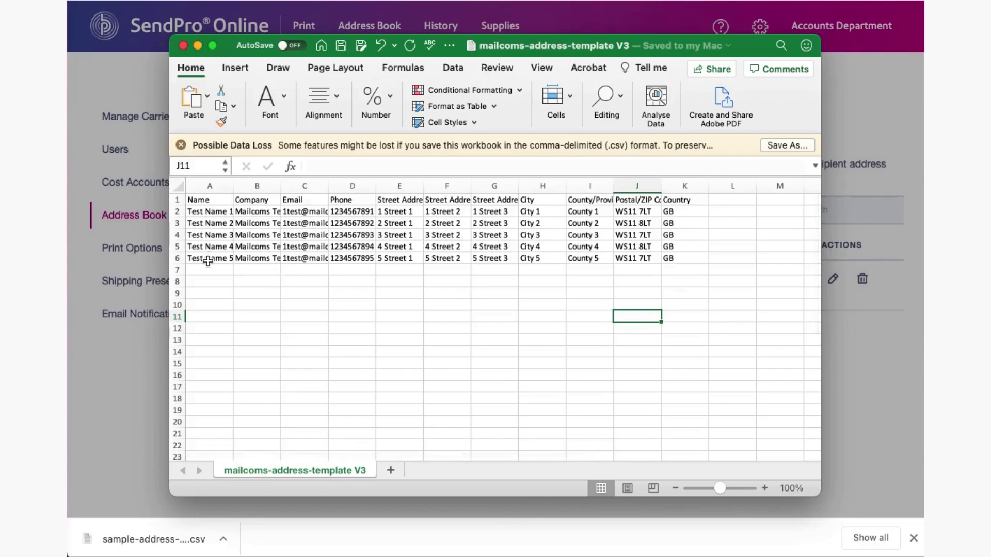
{"action": "left_click_drag", "start_coordinate": [232, 185], "coordinate": [268, 186]}
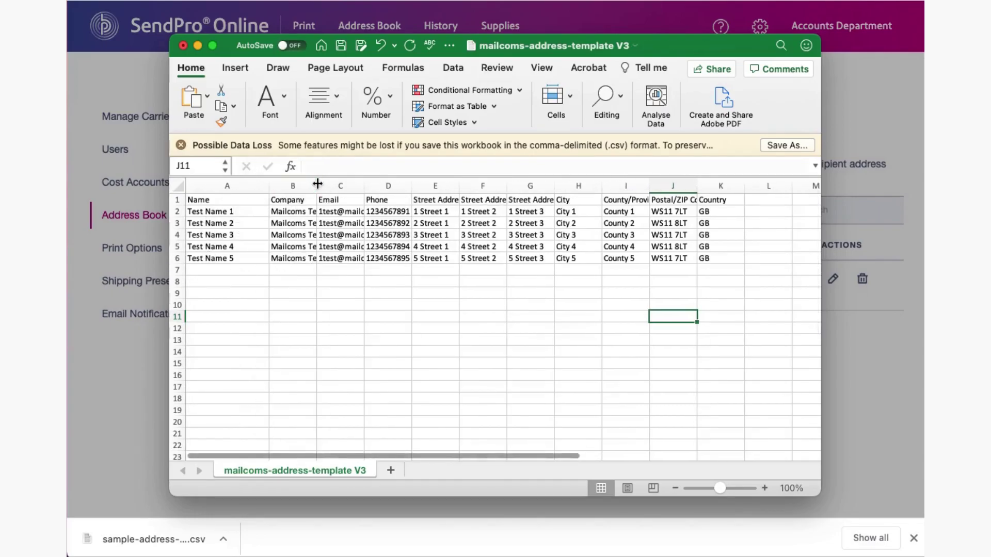
Step: Autofit the Company column, select country codes K2:K6, then close the template workbook
{"action": "double_click", "coordinate": [317, 187]}
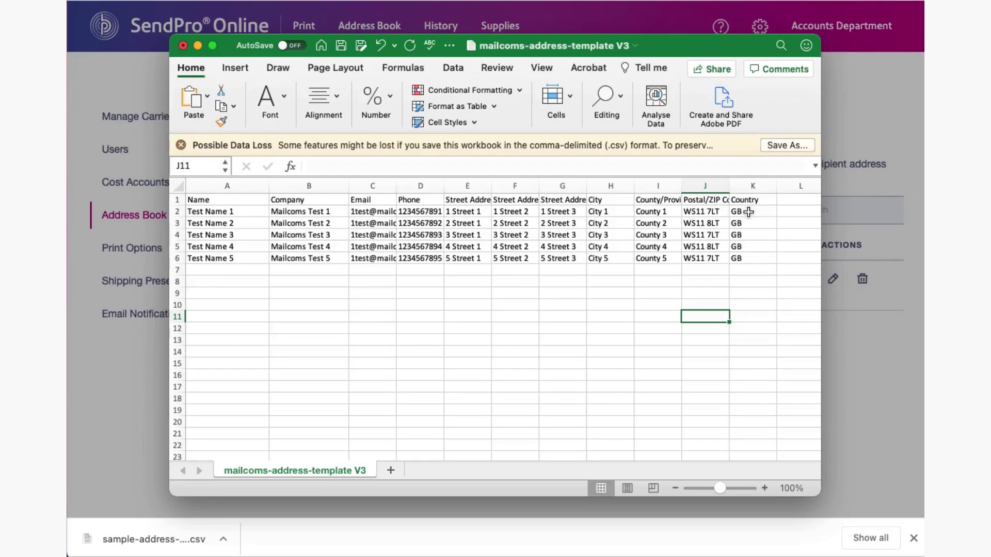
{"action": "left_click_drag", "start_coordinate": [749, 212], "coordinate": [744, 260]}
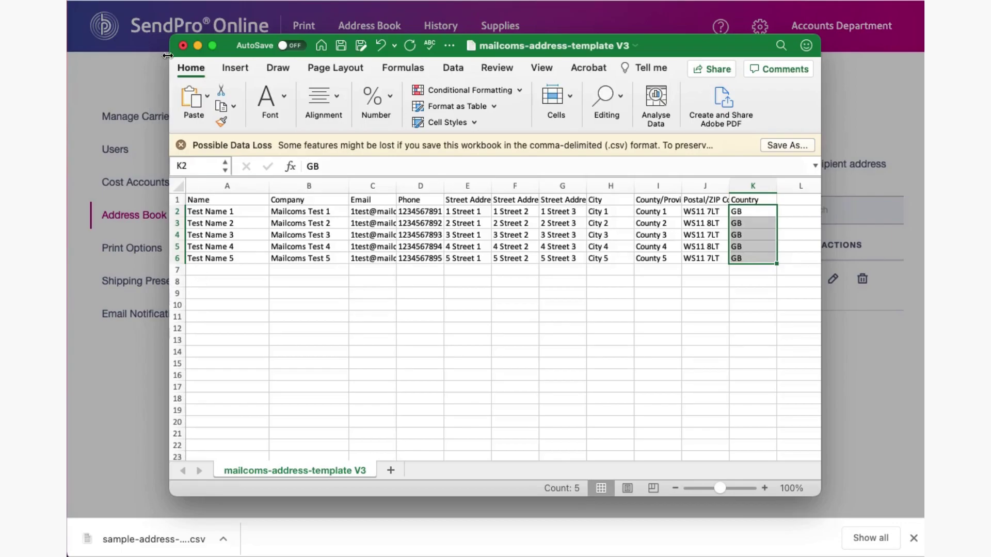
{"action": "left_click", "coordinate": [183, 46]}
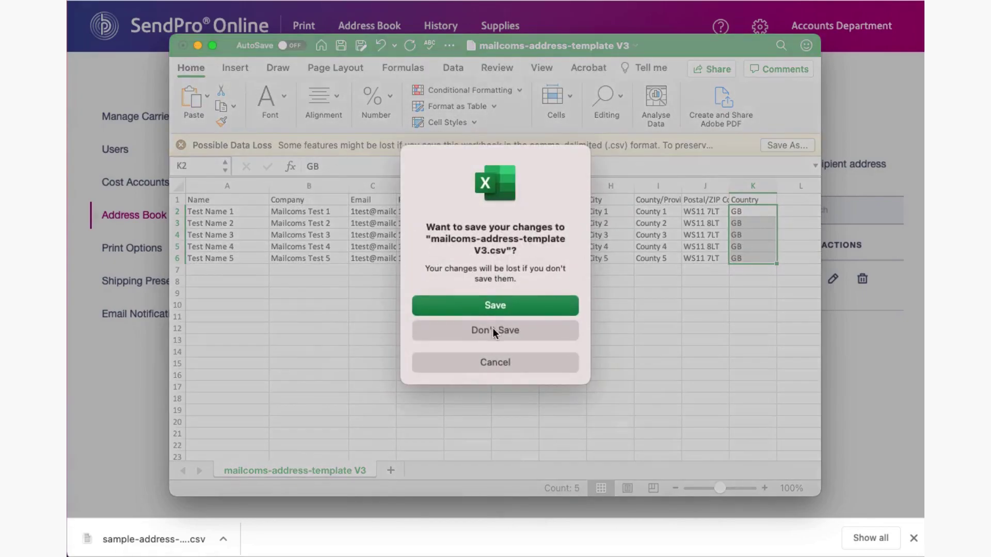
Step: Discard Excel changes, then upload the mailcoms address template CSV with five contacts
{"action": "left_click", "coordinate": [512, 305]}
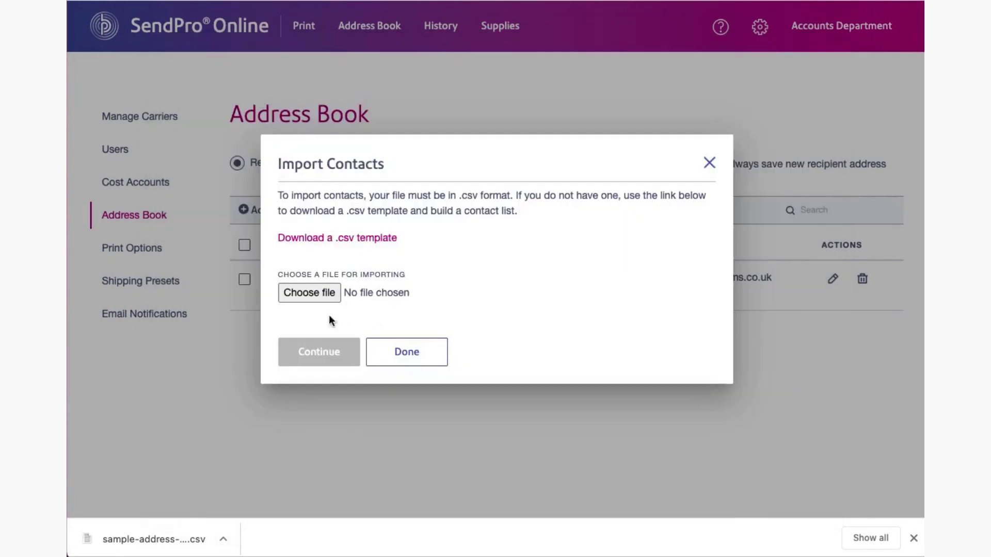
{"action": "left_click", "coordinate": [316, 292]}
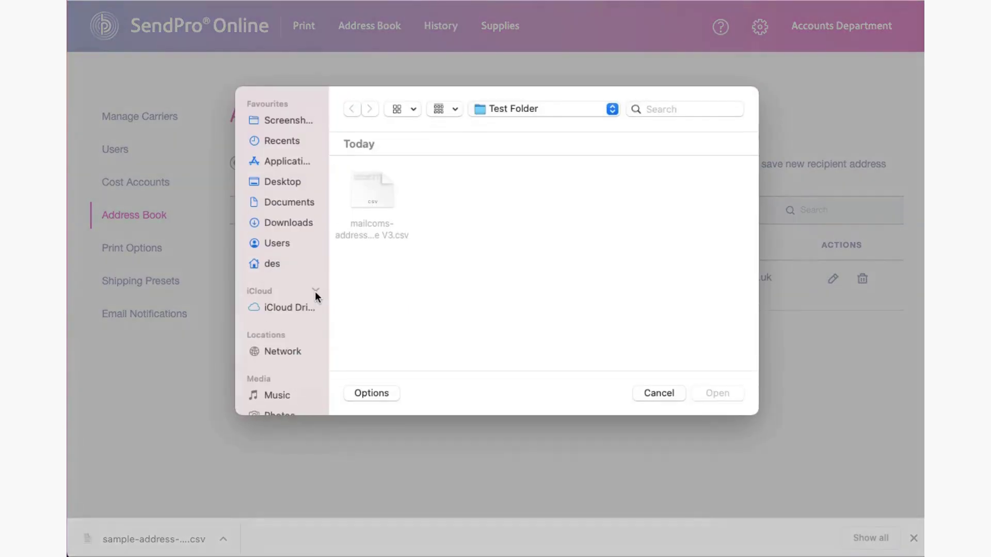
{"action": "double_click", "coordinate": [368, 181]}
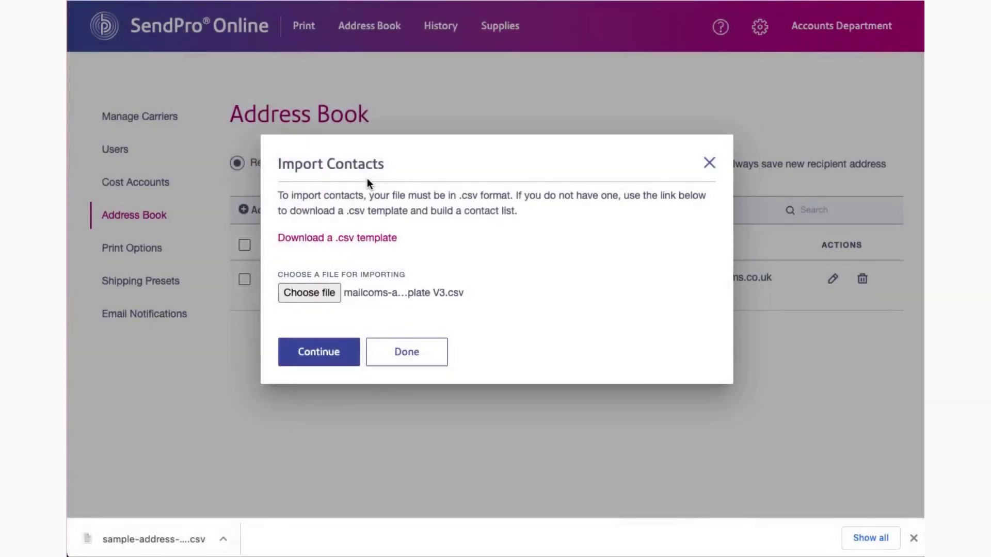
{"action": "left_click", "coordinate": [321, 353]}
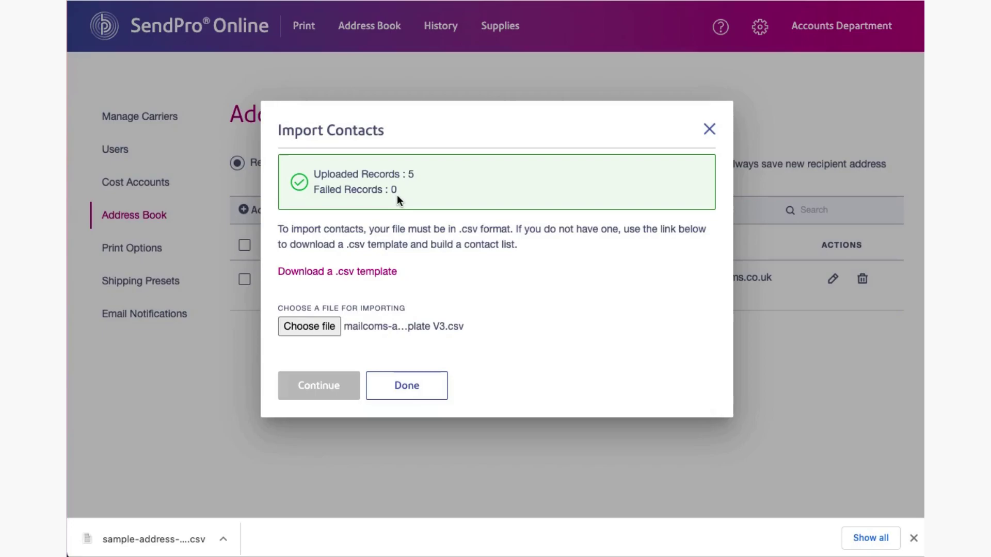
Step: Finish the import, review Test Name 3's contact details, and leave them unchanged
{"action": "left_click", "coordinate": [411, 389]}
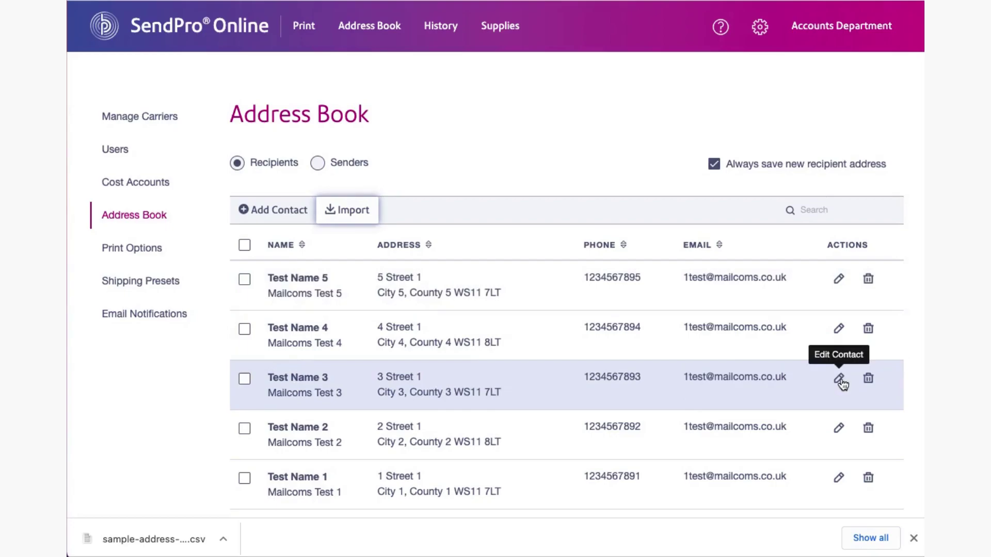
{"action": "left_click", "coordinate": [839, 380]}
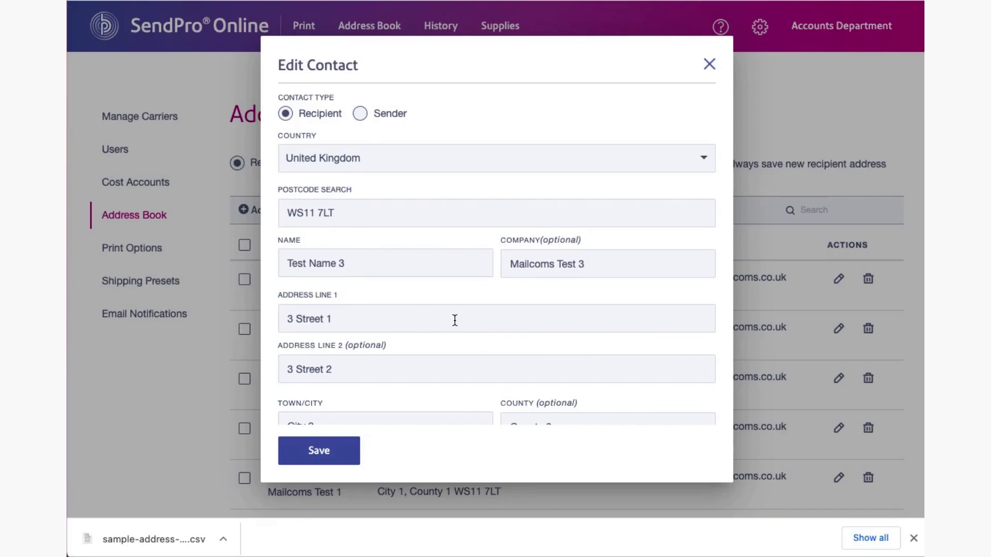
{"action": "scroll", "coordinate": [454, 322], "scroll_direction": "down", "scroll_amount": 2}
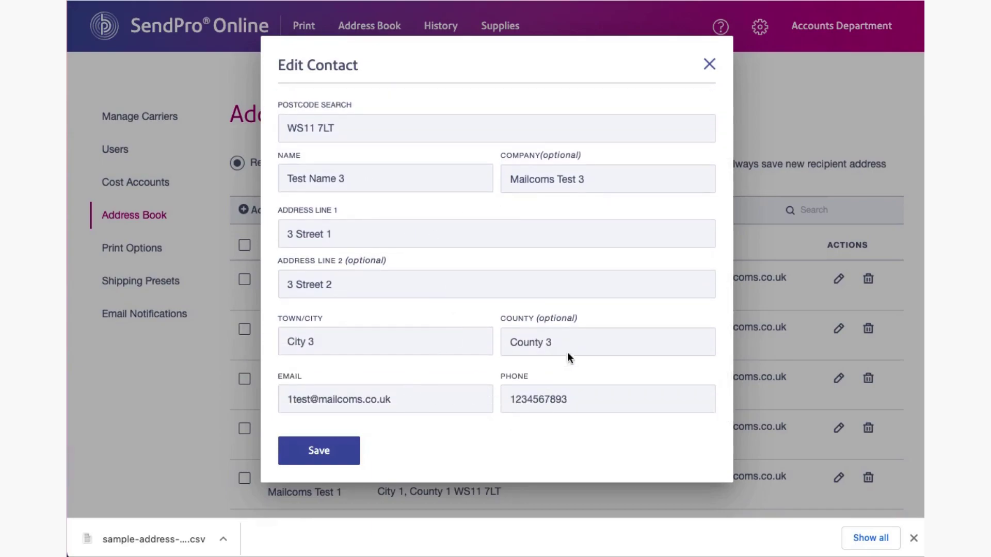
{"action": "scroll", "coordinate": [378, 272], "scroll_direction": "up", "scroll_amount": 2}
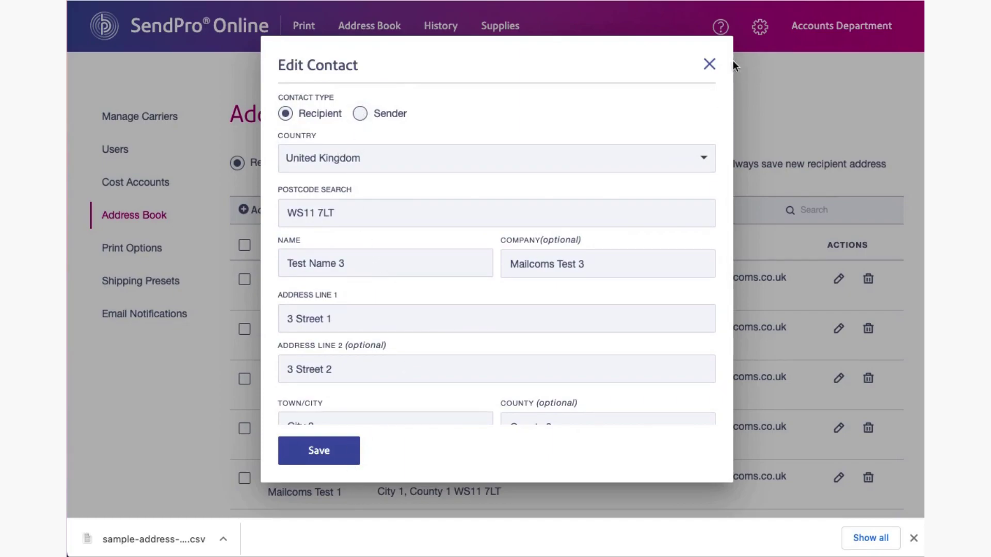
{"action": "left_click", "coordinate": [709, 65]}
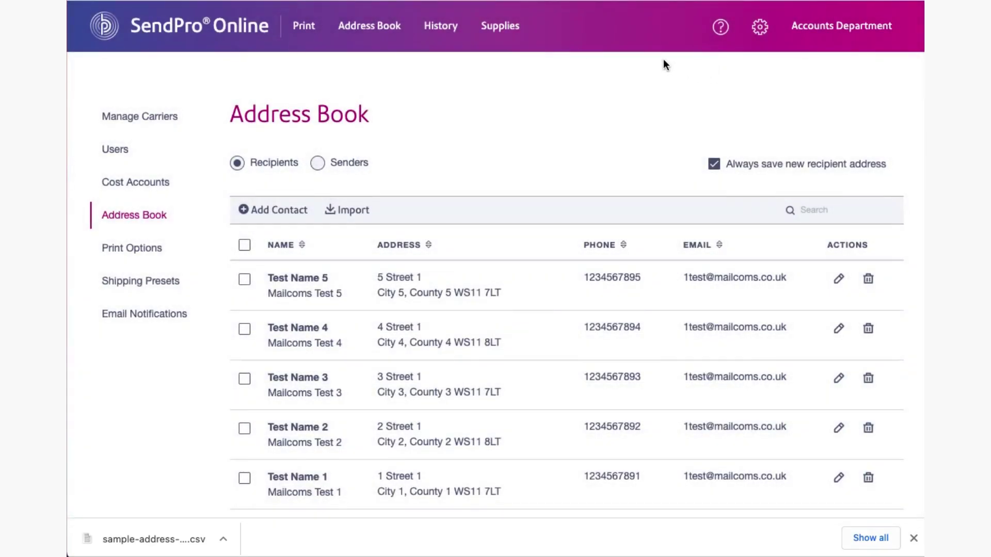
Step: Start a new label with a 1 kg Small Parcel and continue to addresses
{"action": "left_click", "coordinate": [185, 27]}
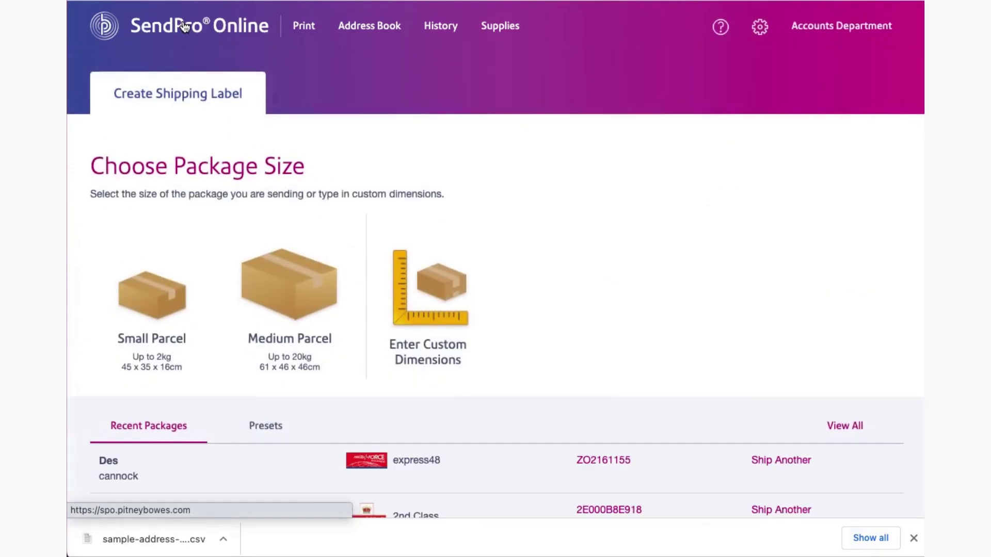
{"action": "left_click", "coordinate": [150, 293]}
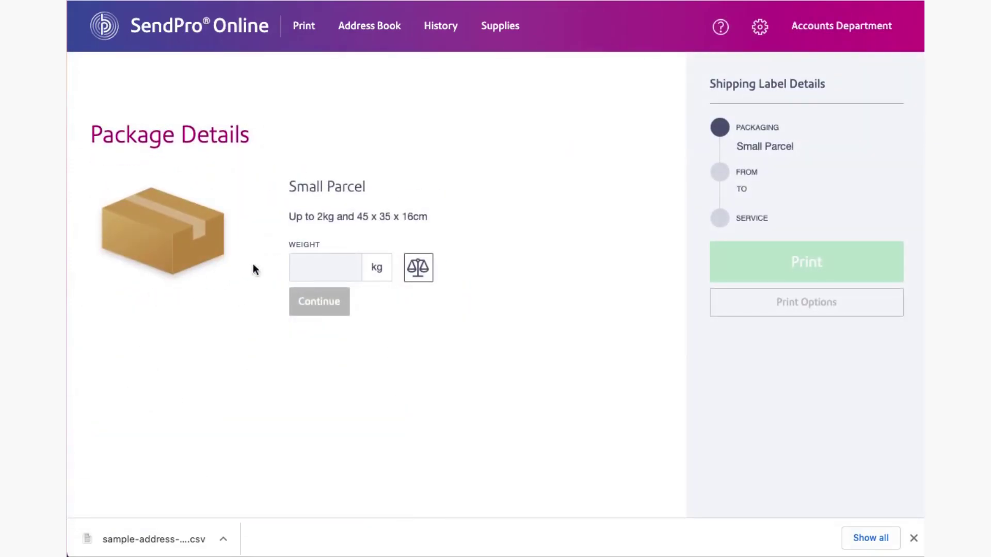
{"action": "type", "text": "1"}
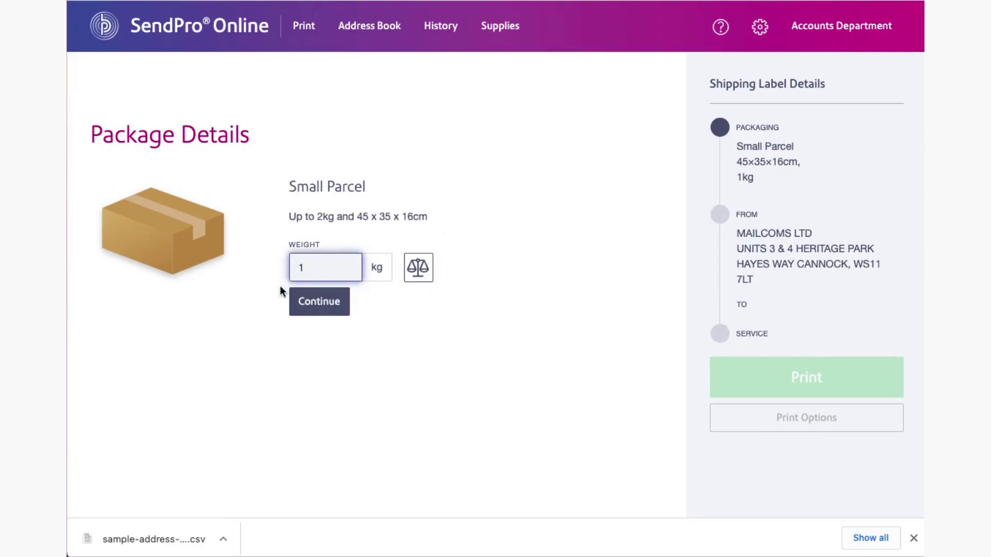
{"action": "left_click", "coordinate": [334, 302]}
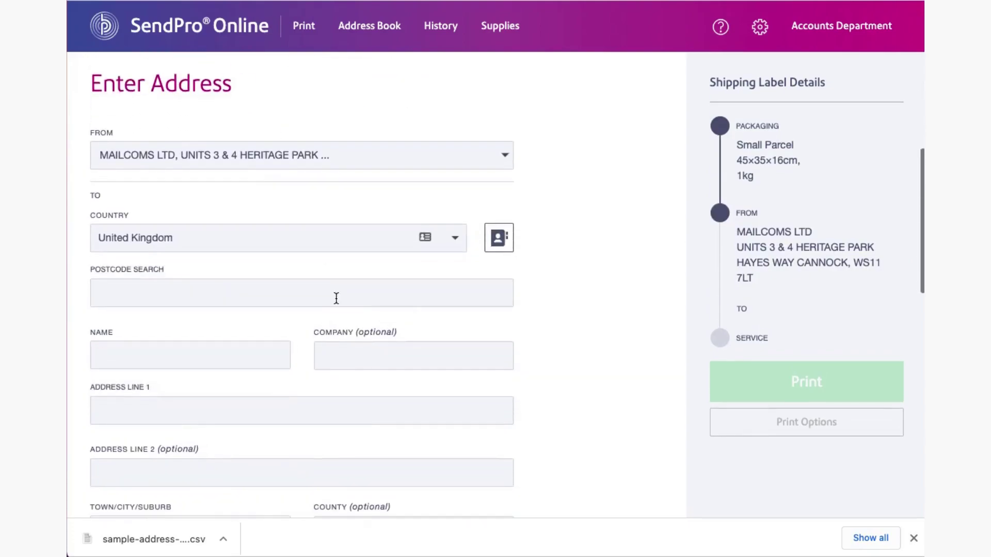
Step: Pick Test Name 3 from saved addresses as recipient and continue to services
{"action": "left_click", "coordinate": [501, 241]}
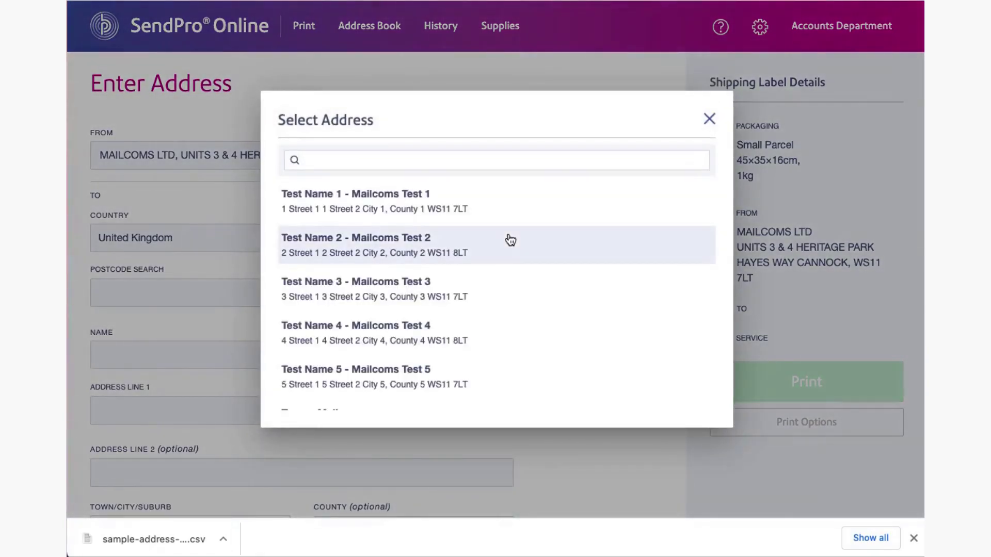
{"action": "left_click", "coordinate": [354, 287]}
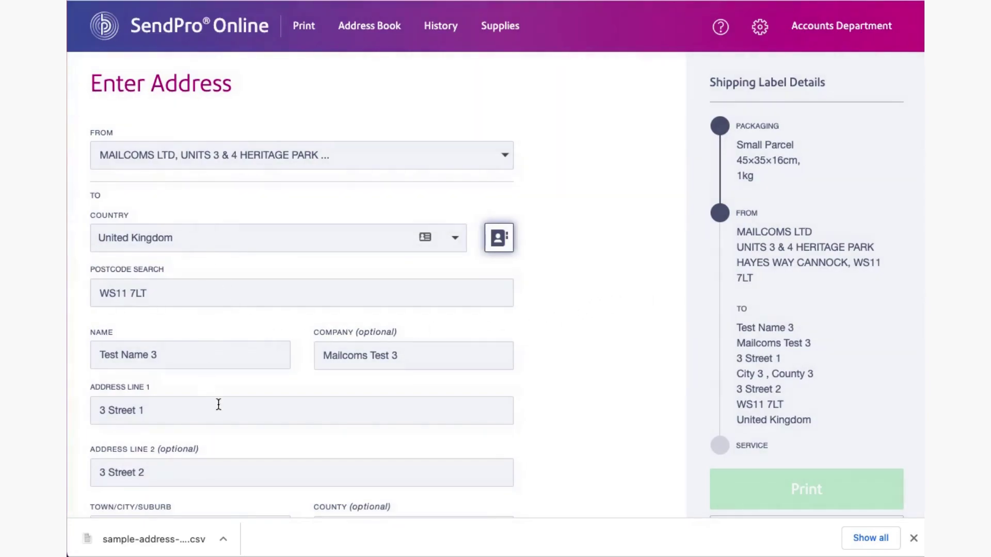
{"action": "scroll", "coordinate": [309, 414], "scroll_direction": "down", "scroll_amount": 3}
{"action": "scroll", "coordinate": [307, 411], "scroll_direction": "down", "scroll_amount": 3}
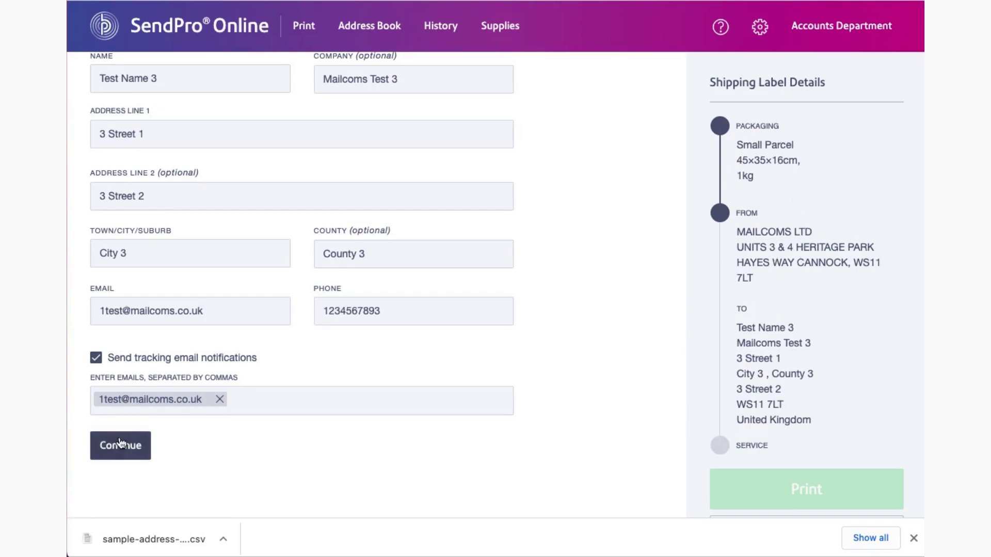
{"action": "scroll", "coordinate": [124, 449], "scroll_direction": "down", "scroll_amount": 1}
{"action": "left_click", "coordinate": [126, 457]}
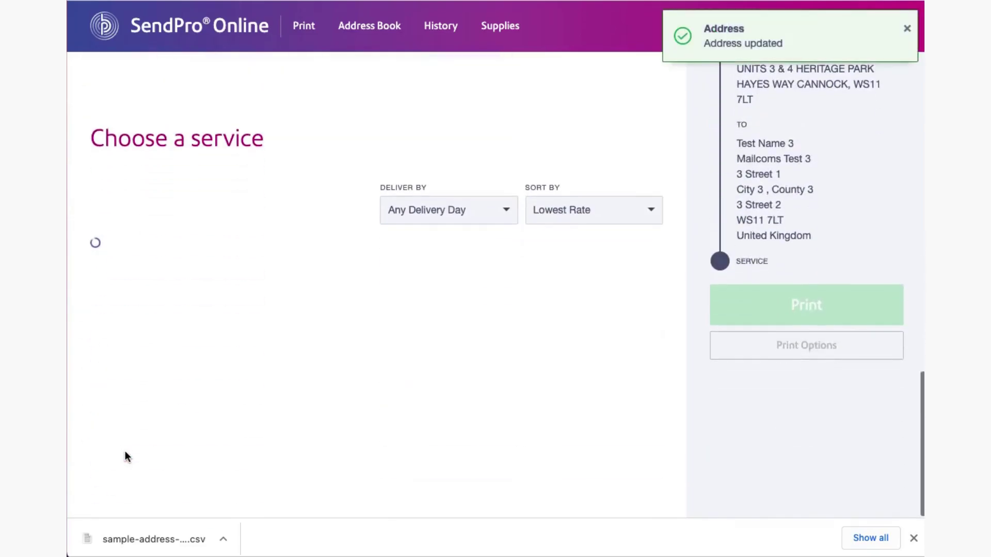